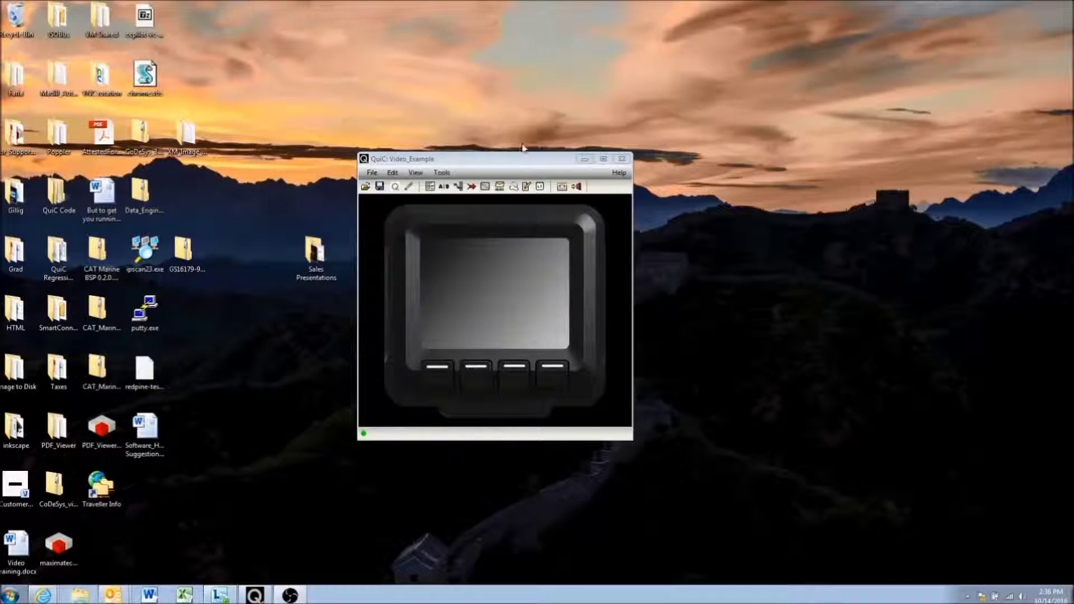
Open the Project Configuration Editor, browse its settings, close it, then reopen it.
{"action": "left_click", "coordinate": [509, 162]}
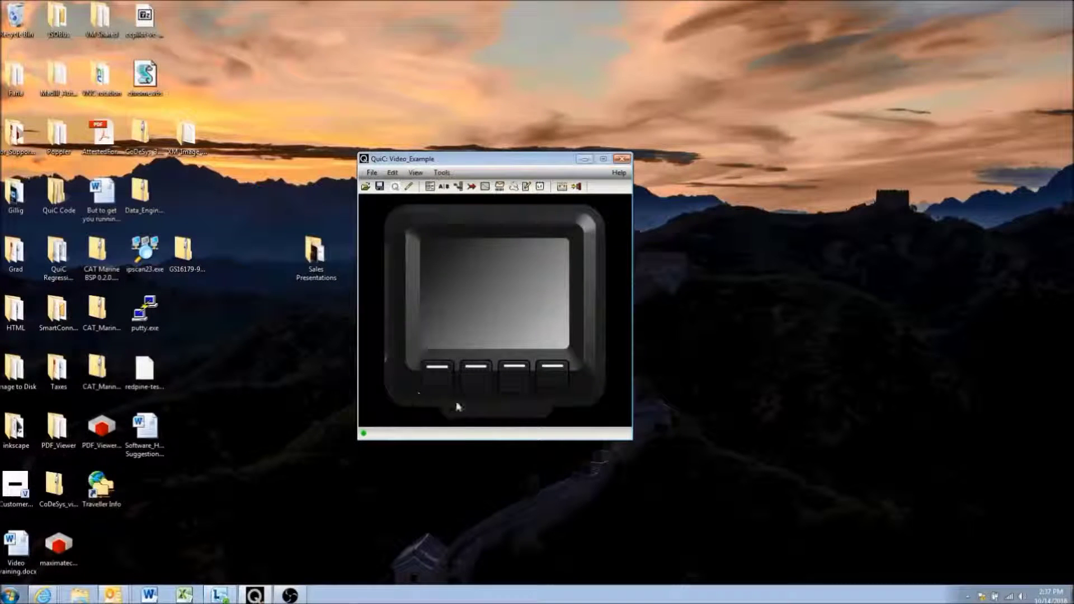
{"action": "left_click", "coordinate": [408, 188]}
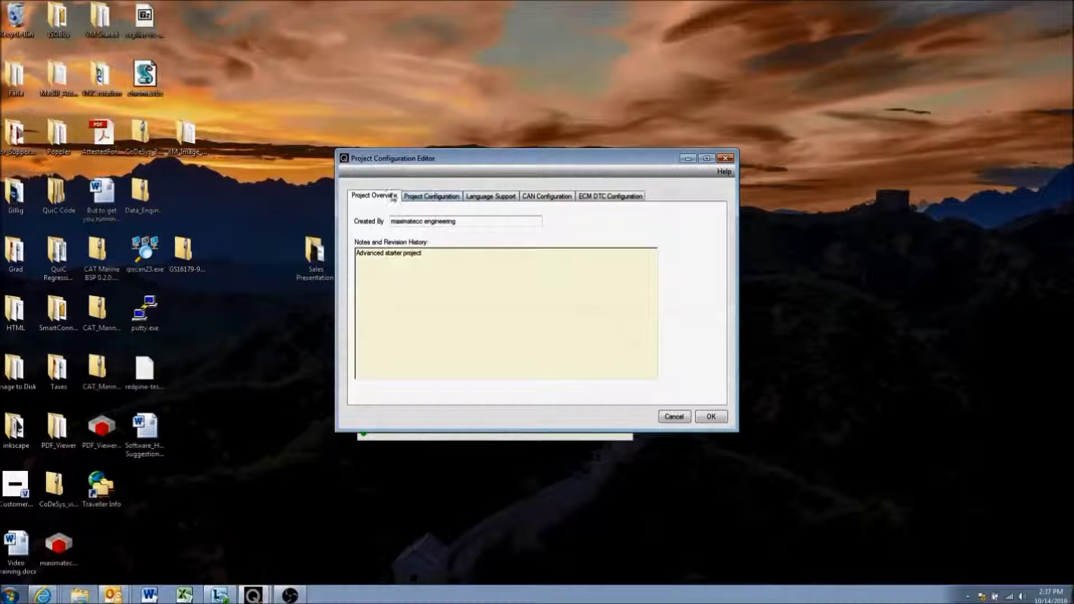
{"action": "left_click", "coordinate": [419, 196]}
{"action": "left_click", "coordinate": [391, 198]}
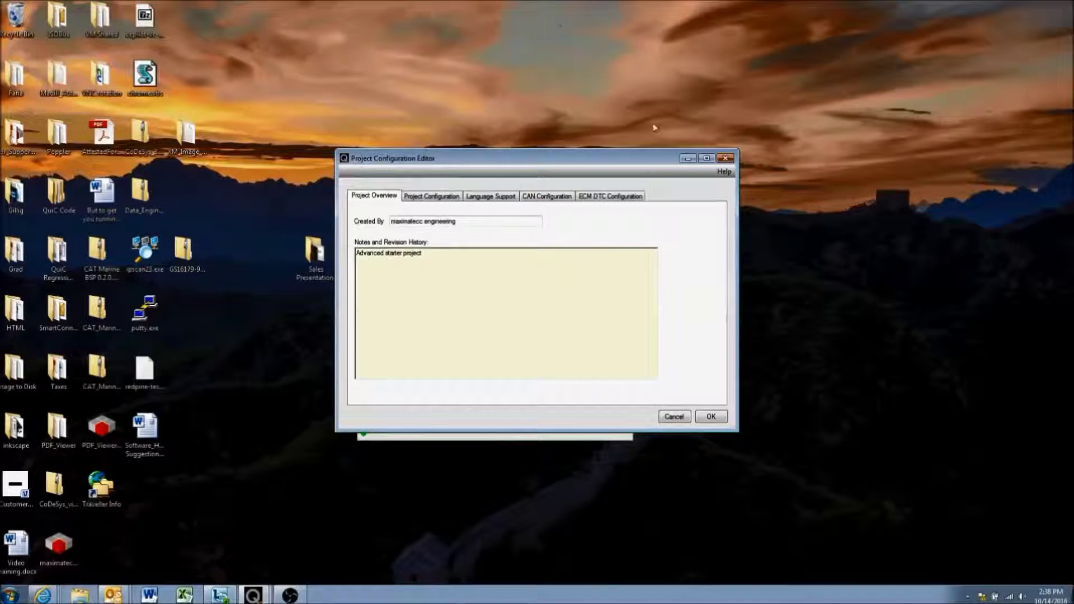
{"action": "left_click", "coordinate": [710, 416]}
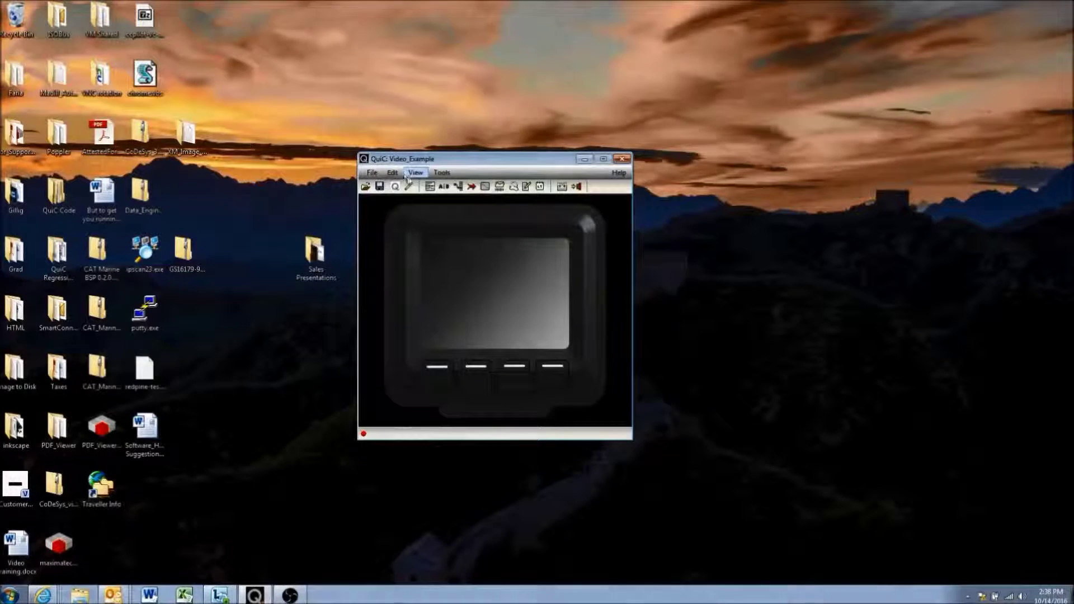
{"action": "left_click", "coordinate": [526, 186]}
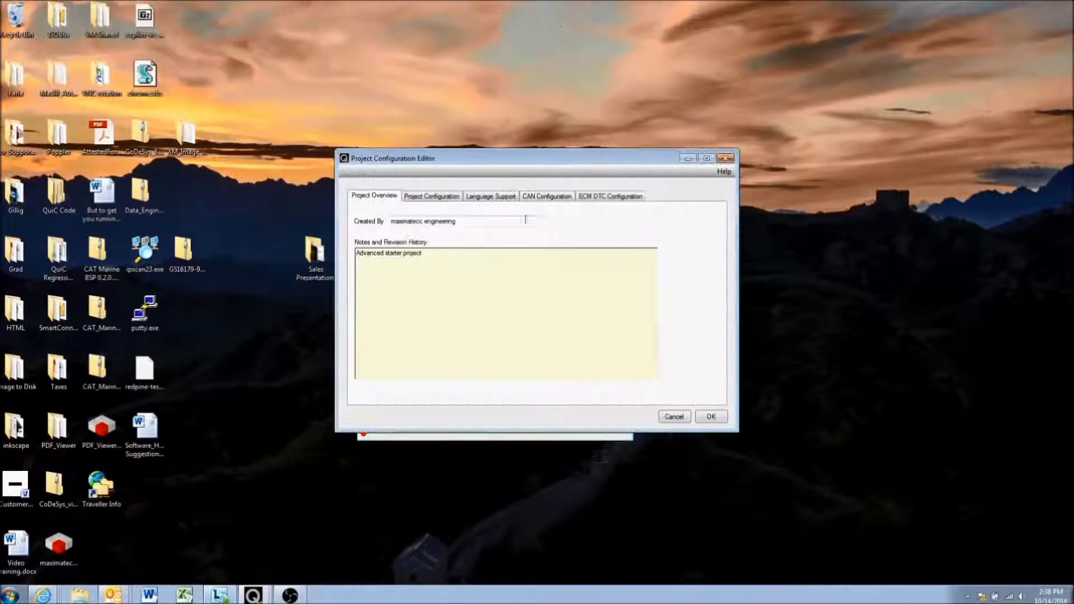
In ECM DTC Configuration, review the Channel 1 and 2 ECM lists, then add an ECM to Channel 1.
{"action": "left_click", "coordinate": [601, 196]}
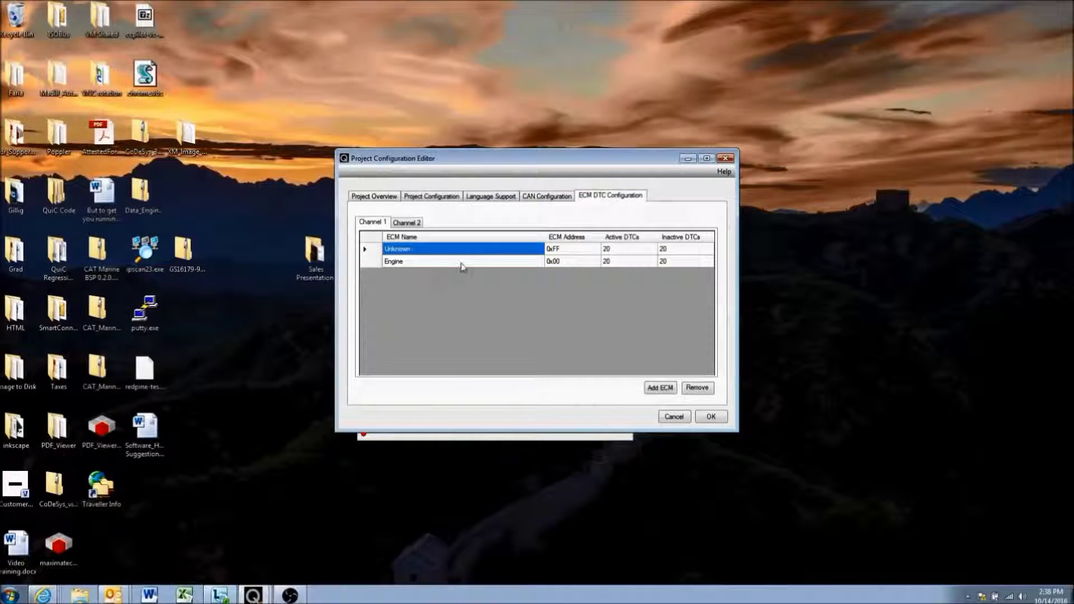
{"action": "left_click", "coordinate": [418, 223]}
{"action": "left_click", "coordinate": [369, 222]}
{"action": "left_click", "coordinate": [417, 263]}
{"action": "left_click", "coordinate": [422, 250]}
{"action": "left_click", "coordinate": [423, 261]}
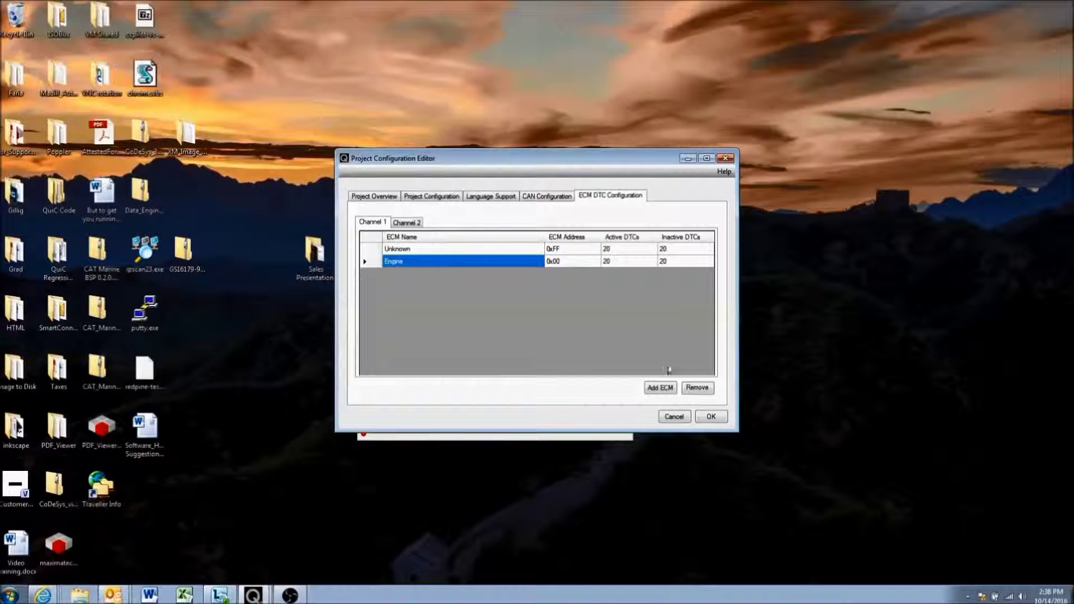
{"action": "left_click", "coordinate": [664, 389]}
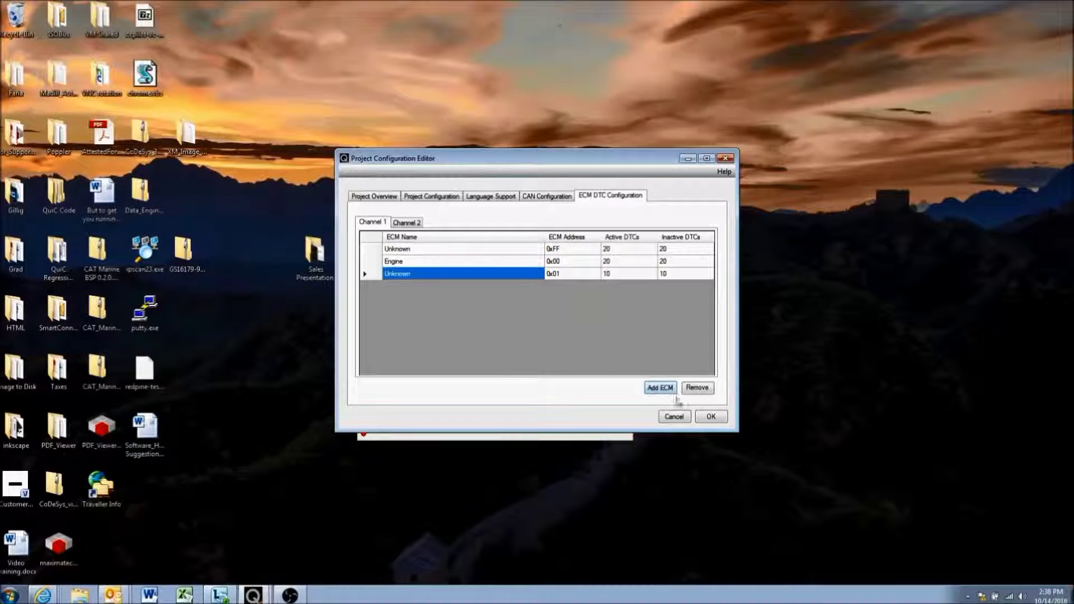
Name the new ECM 'Transmission' and keep its address at 0x01.
{"action": "left_click", "coordinate": [417, 275]}
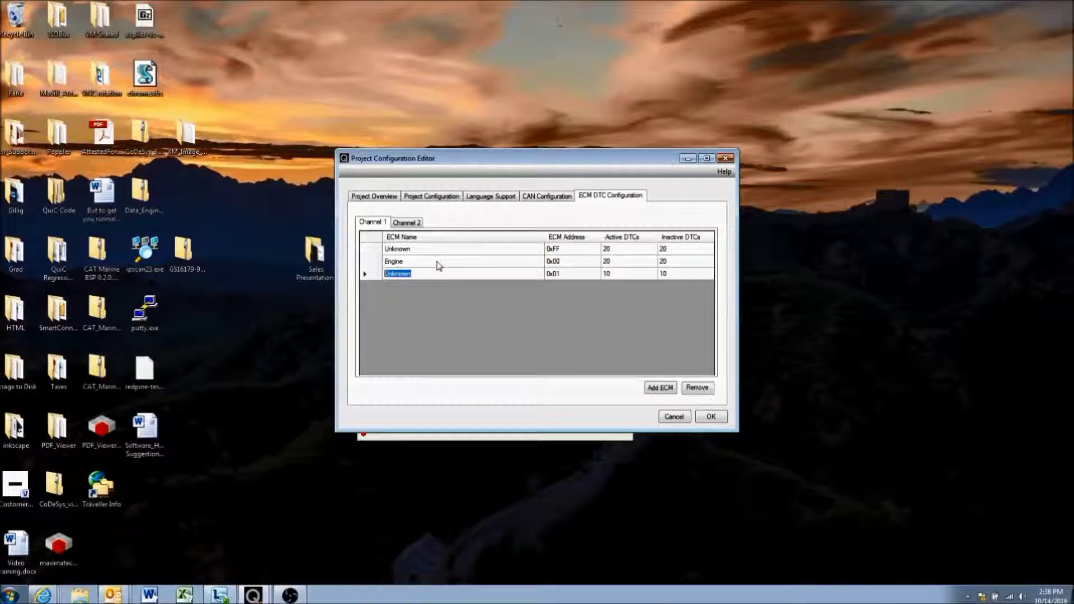
{"action": "type", "text": "Transmission"}
{"action": "left_click", "coordinate": [577, 278]}
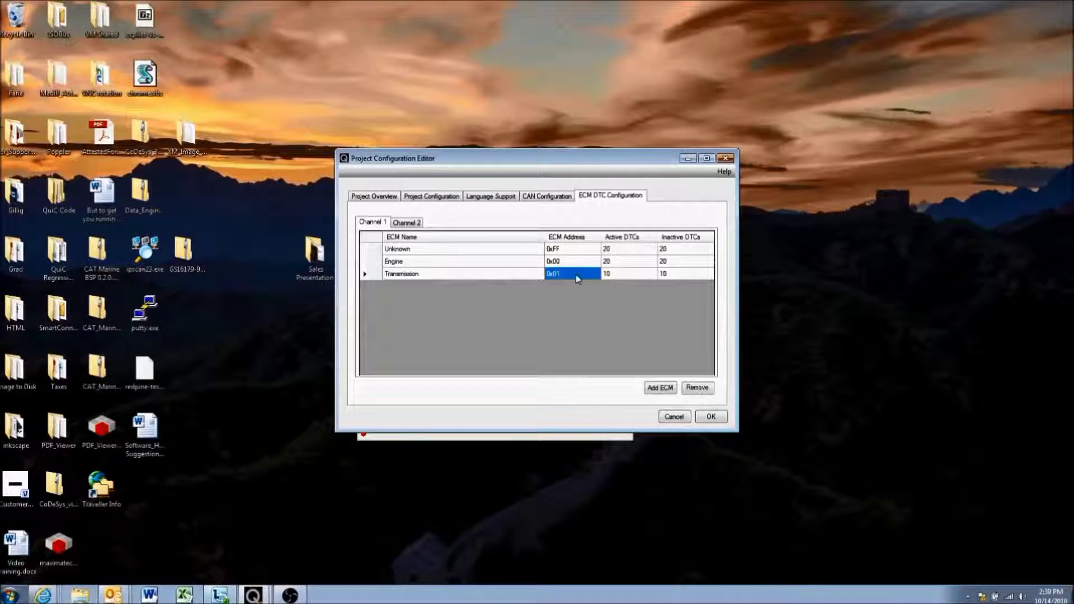
{"action": "left_click", "coordinate": [570, 273]}
{"action": "left_click_drag", "start_coordinate": [556, 273], "coordinate": [563, 271]}
{"action": "left_click", "coordinate": [614, 278]}
Set the Transmission ECM's active and inactive DTC counts to 20.
{"action": "left_click", "coordinate": [679, 278]}
{"action": "left_click", "coordinate": [615, 273]}
{"action": "left_click", "coordinate": [674, 274]}
{"action": "left_click", "coordinate": [618, 273]}
{"action": "left_click", "coordinate": [621, 273]}
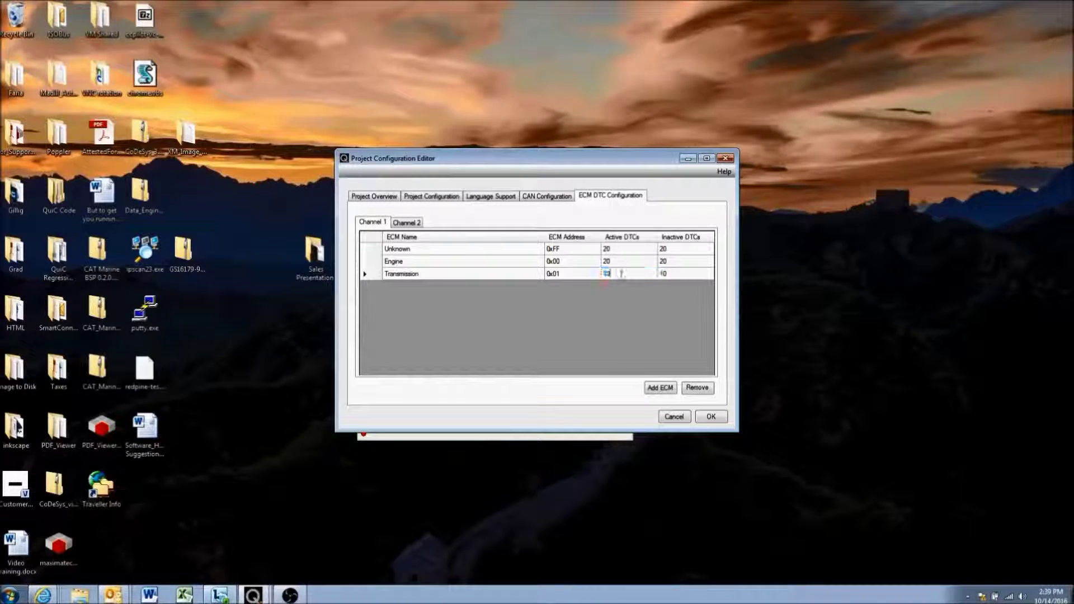
{"action": "type", "text": "2020"}
{"action": "left_click", "coordinate": [652, 262]}
Check the active and inactive DTC counts and names of the Unknown and Engine ECMs.
{"action": "left_click", "coordinate": [674, 263]}
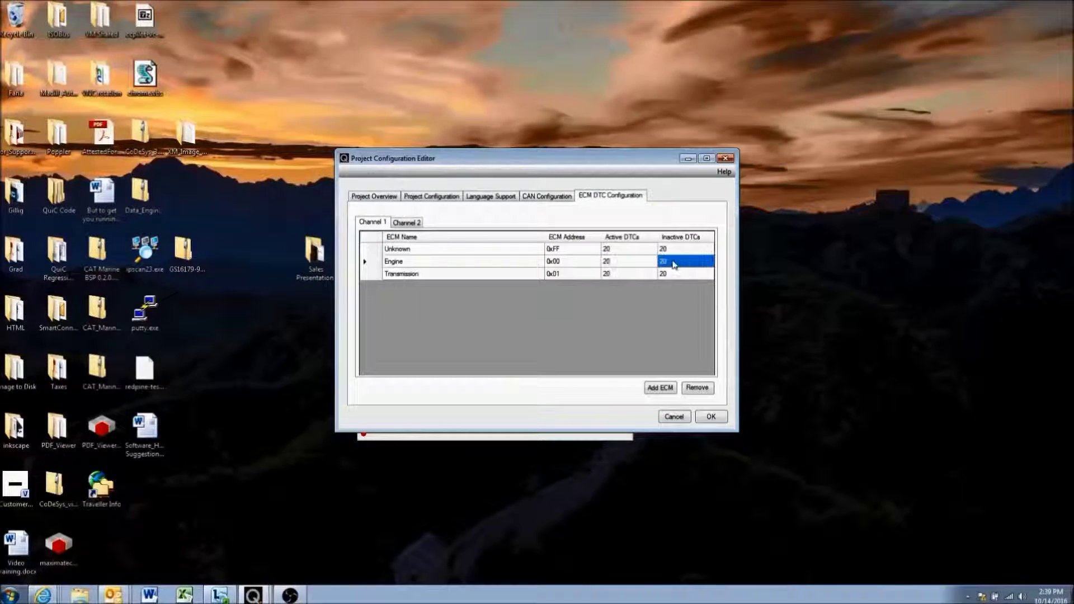
{"action": "left_click", "coordinate": [637, 250]}
{"action": "left_click", "coordinate": [671, 250]}
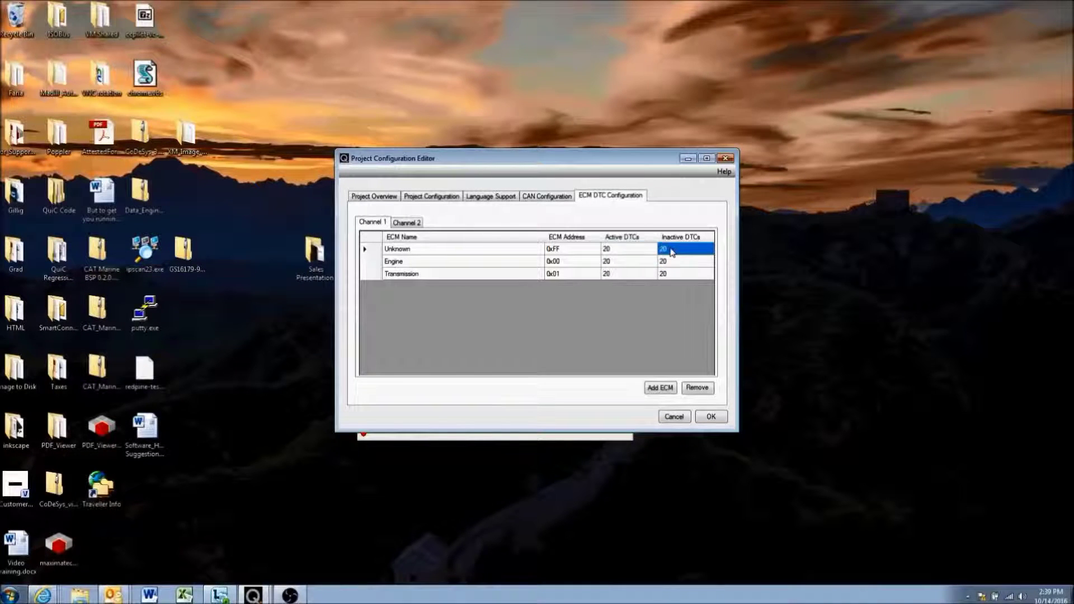
{"action": "left_click", "coordinate": [638, 252]}
{"action": "left_click", "coordinate": [635, 263]}
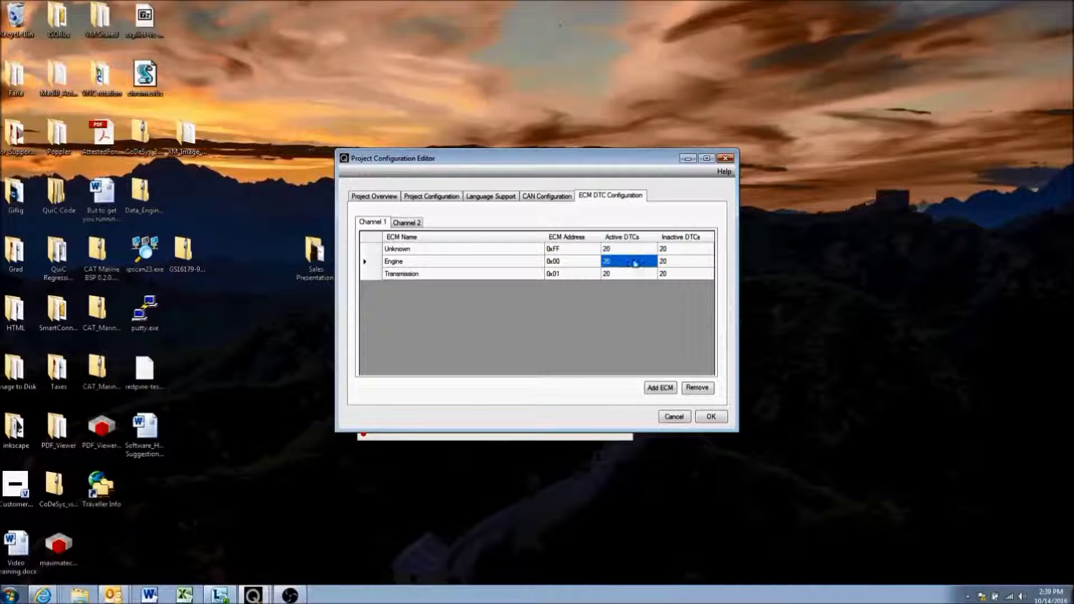
{"action": "left_click", "coordinate": [689, 262]}
{"action": "left_click", "coordinate": [474, 261]}
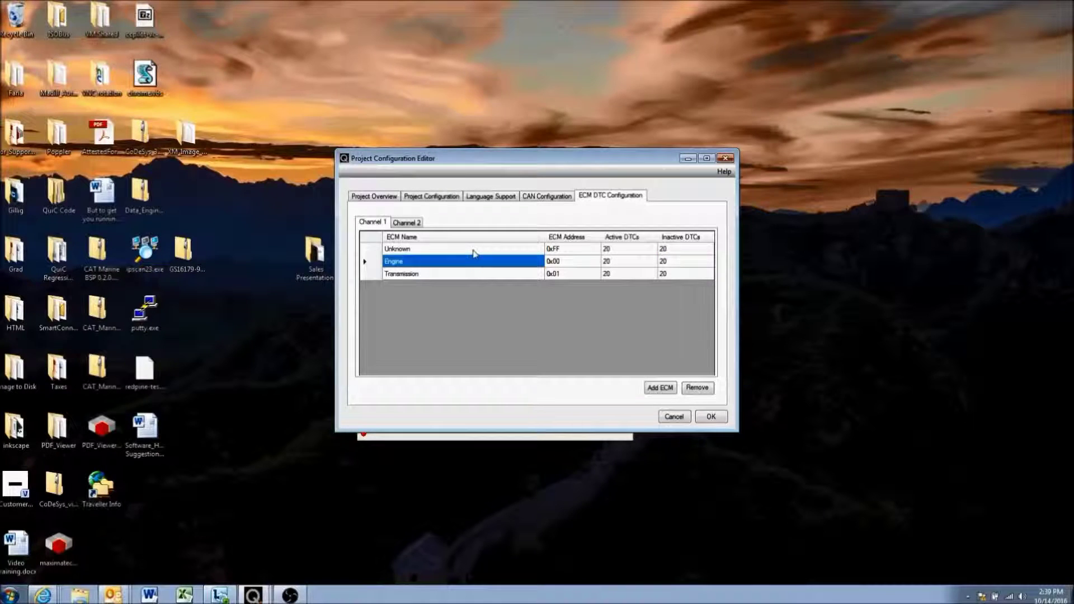
{"action": "left_click", "coordinate": [474, 254]}
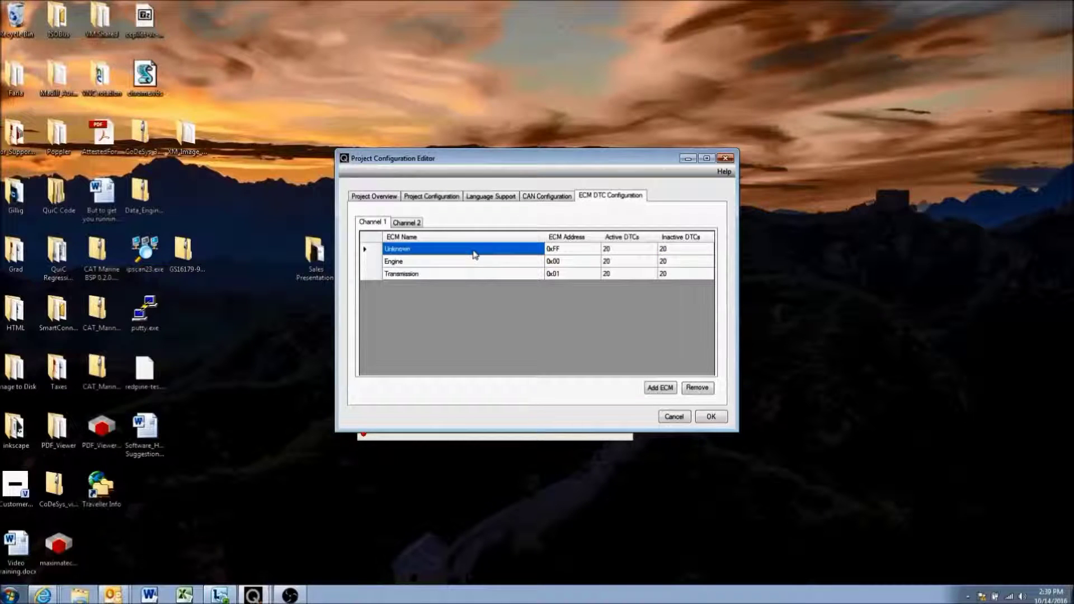
Compare the Engine and Transmission ECM rows in the Channel 1 list.
{"action": "left_click", "coordinate": [421, 263]}
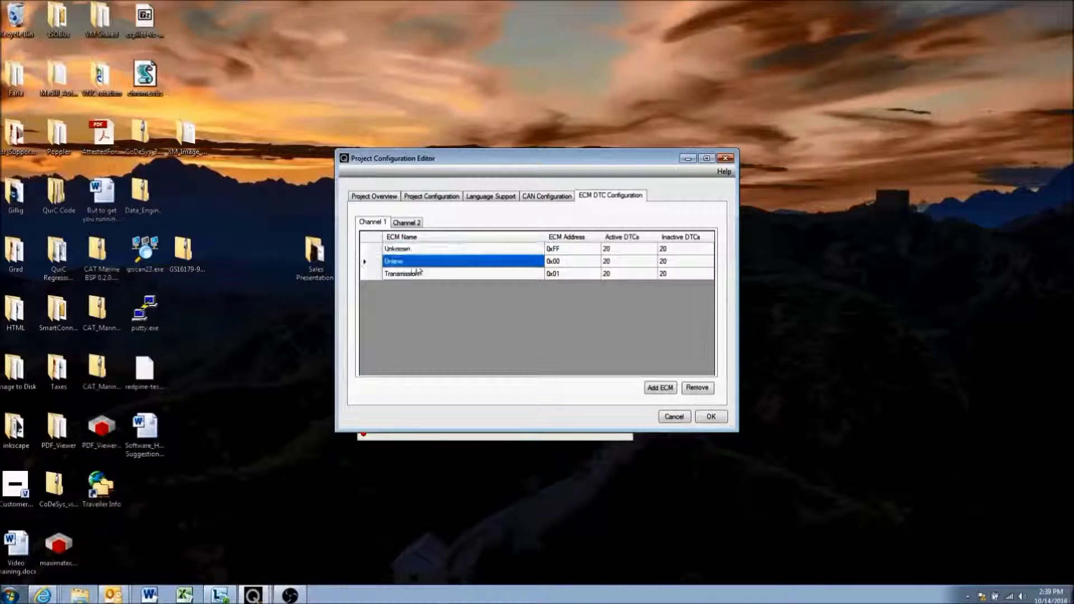
{"action": "left_click", "coordinate": [475, 274]}
{"action": "left_click", "coordinate": [508, 260]}
{"action": "left_click", "coordinate": [509, 274]}
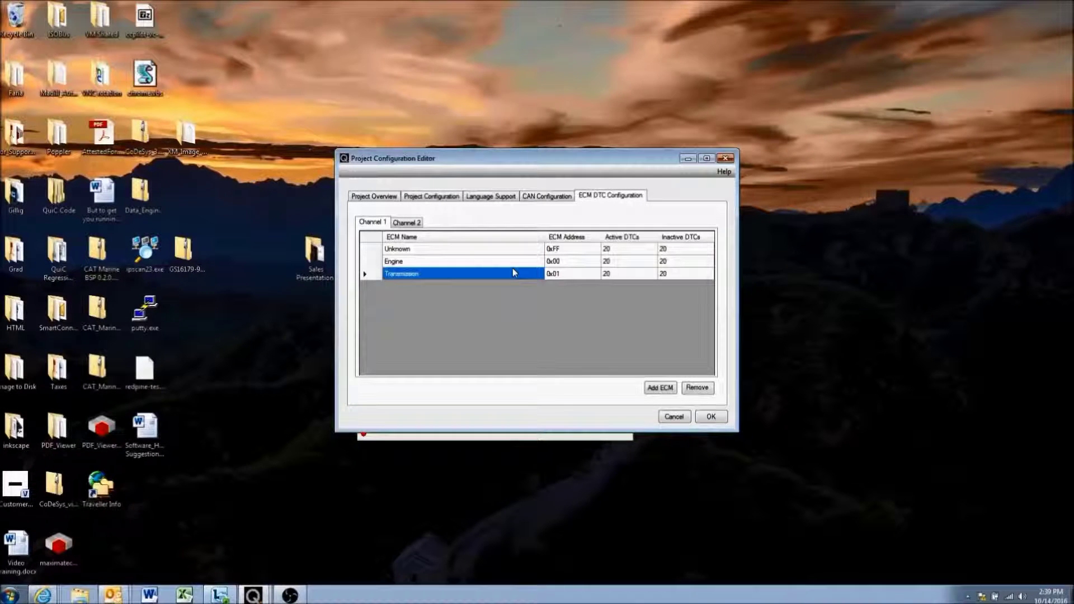
{"action": "left_click", "coordinate": [462, 264]}
{"action": "left_click", "coordinate": [462, 274]}
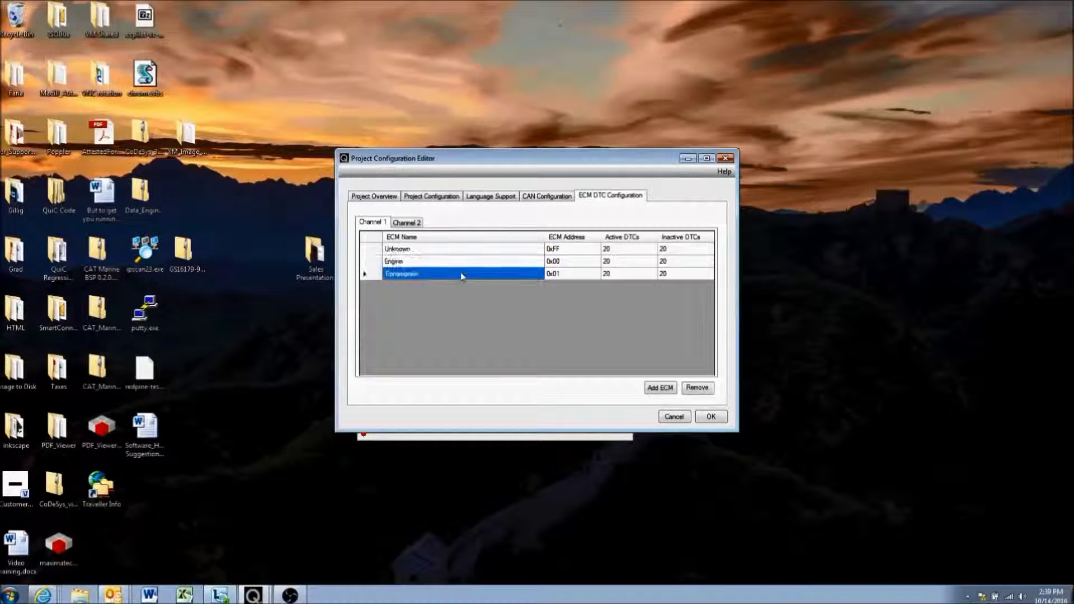
Check Channel 2, apply the ECM changes with OK, and open the Layout and Screen Designers.
{"action": "left_click", "coordinate": [401, 223]}
{"action": "left_click", "coordinate": [372, 223]}
{"action": "left_click", "coordinate": [711, 417]}
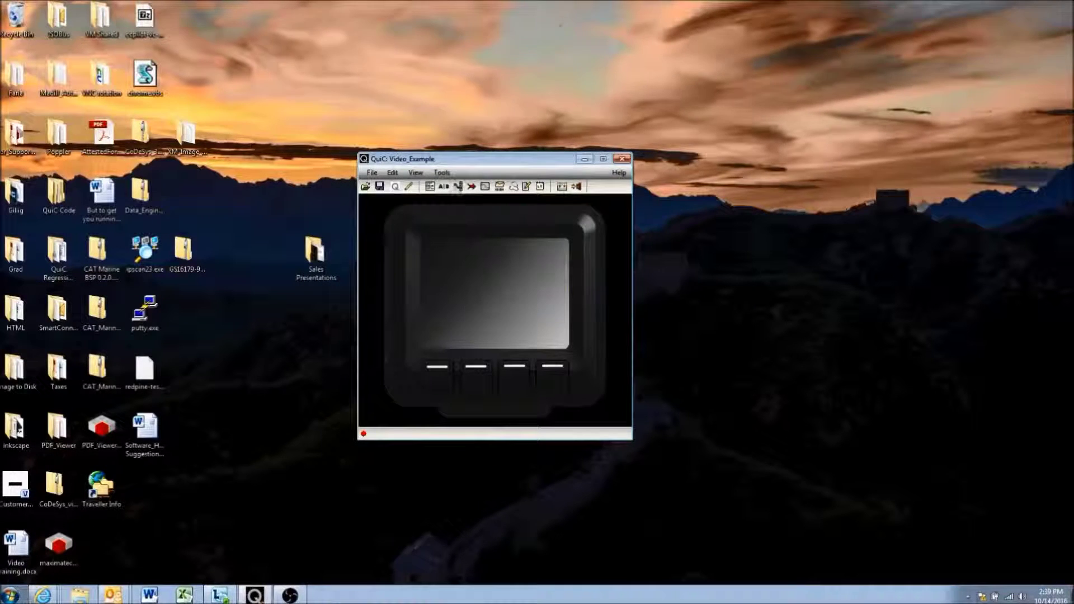
{"action": "left_click", "coordinate": [409, 186]}
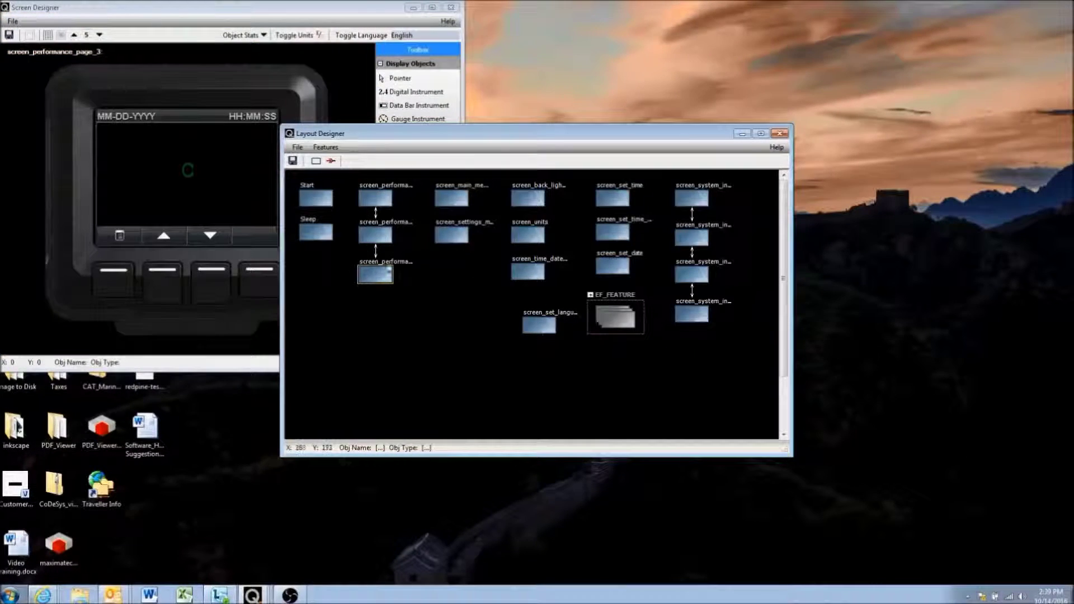
{"action": "left_click", "coordinate": [779, 133]}
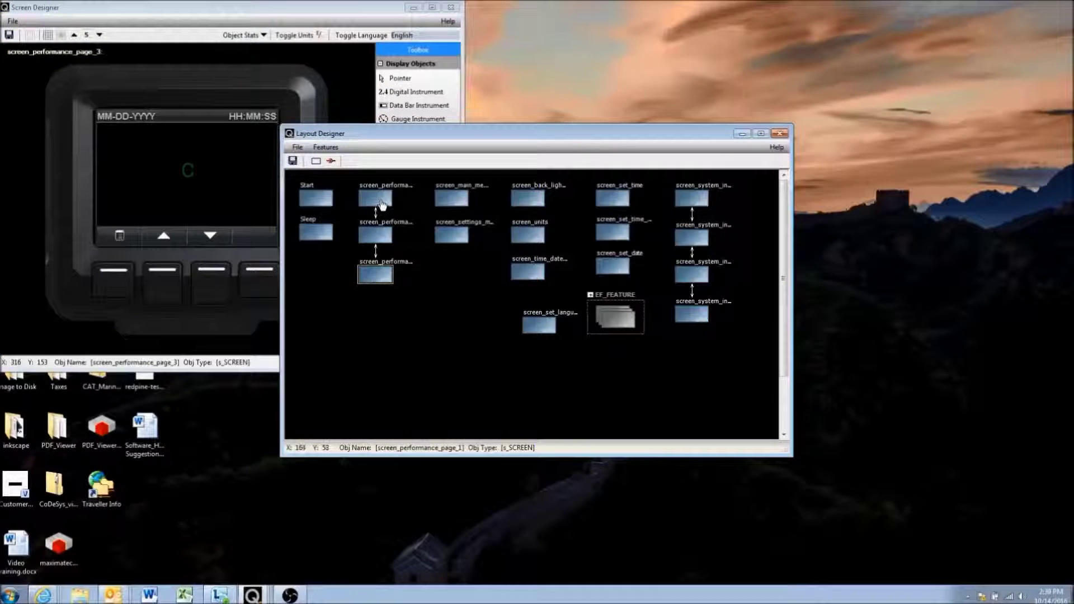
Expand EF_FEATURE to show ef_scm_coupon, ef_scm_fault_list and ef_scm_flt_details, then move the diagram aside.
{"action": "left_click", "coordinate": [591, 297]}
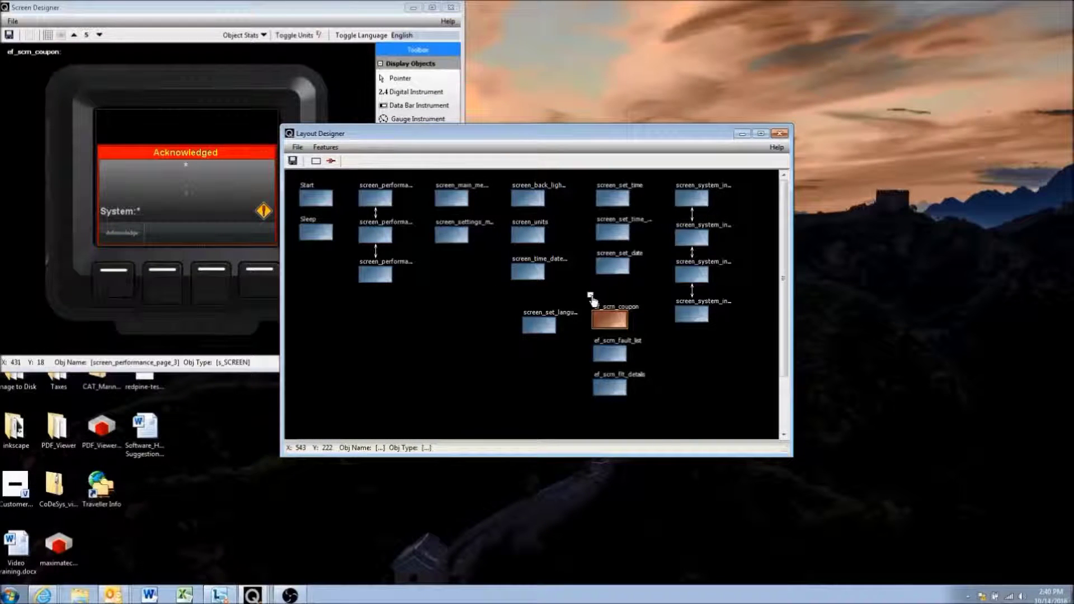
{"action": "left_click_drag", "start_coordinate": [564, 138], "coordinate": [743, 91]}
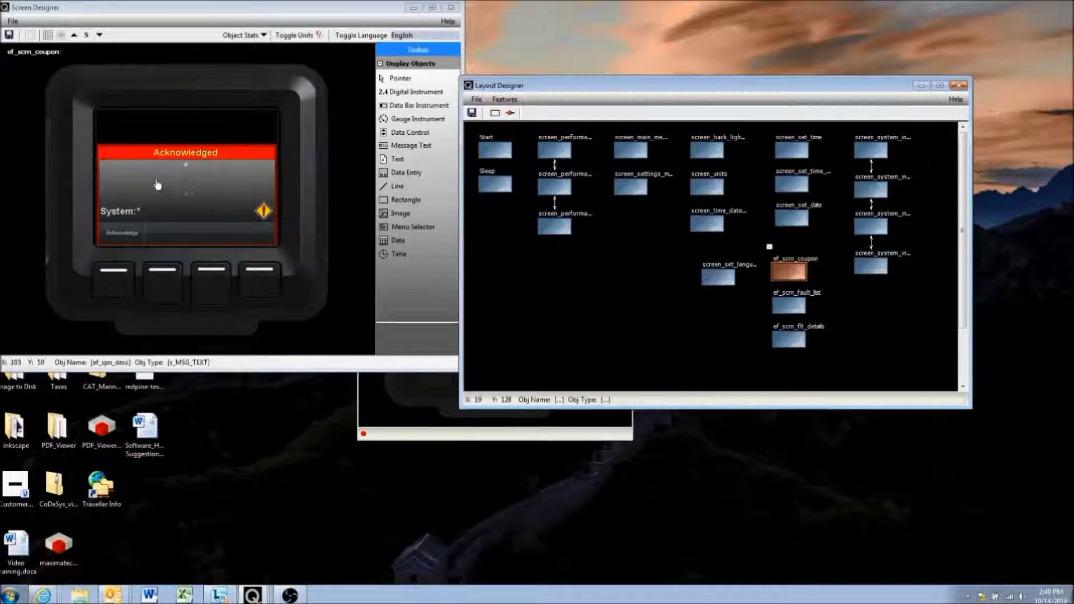
Inspect the ef_spn_desc message text properties and close them unchanged.
{"action": "double_click", "coordinate": [184, 173]}
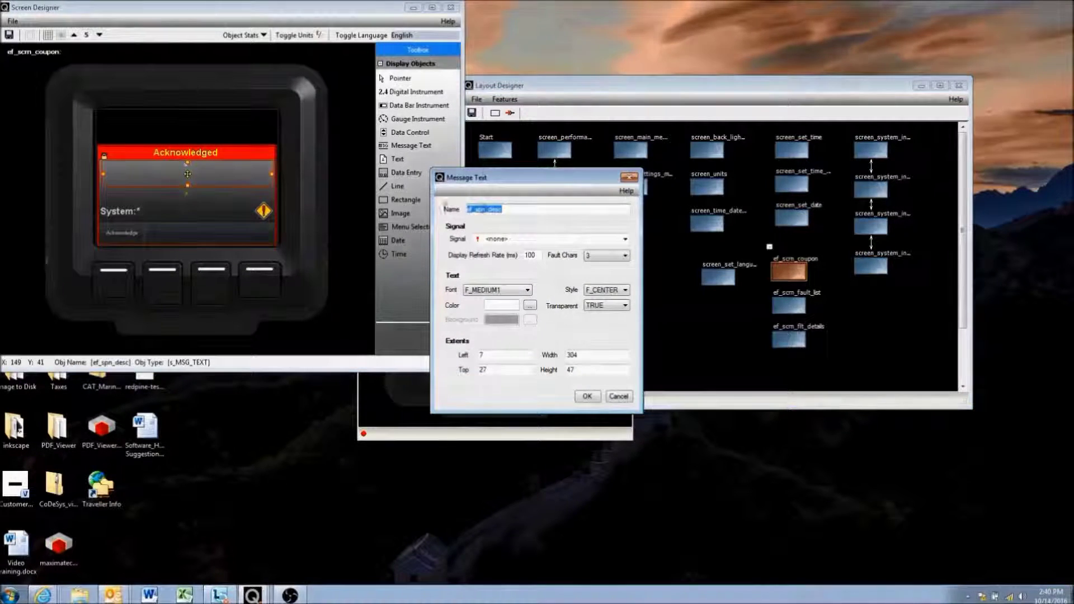
{"action": "left_click", "coordinate": [525, 209]}
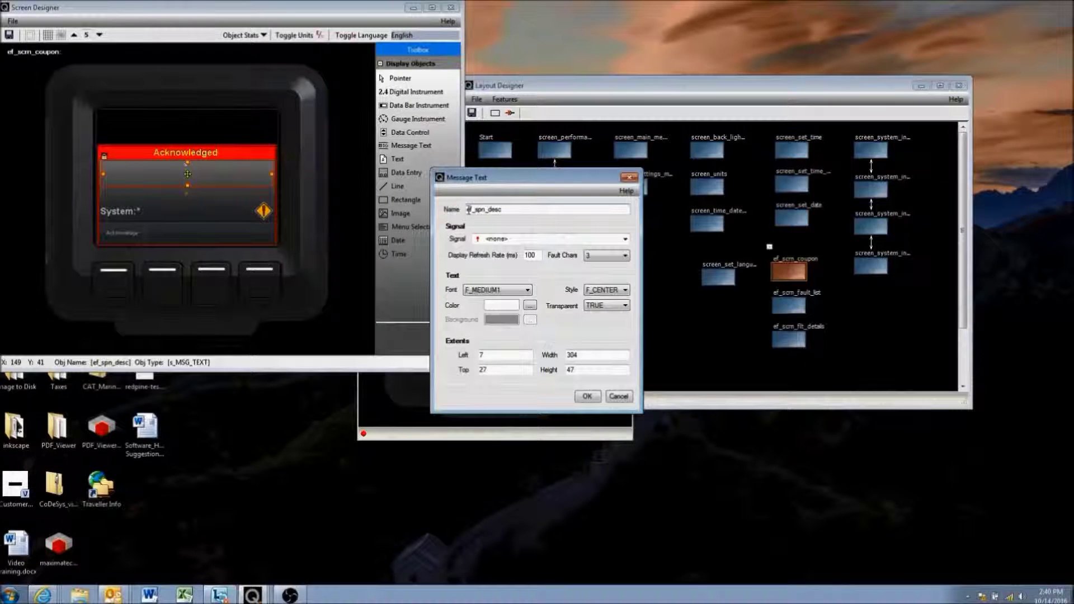
{"action": "left_click_drag", "start_coordinate": [468, 209], "coordinate": [511, 207]}
{"action": "left_click", "coordinate": [512, 207]}
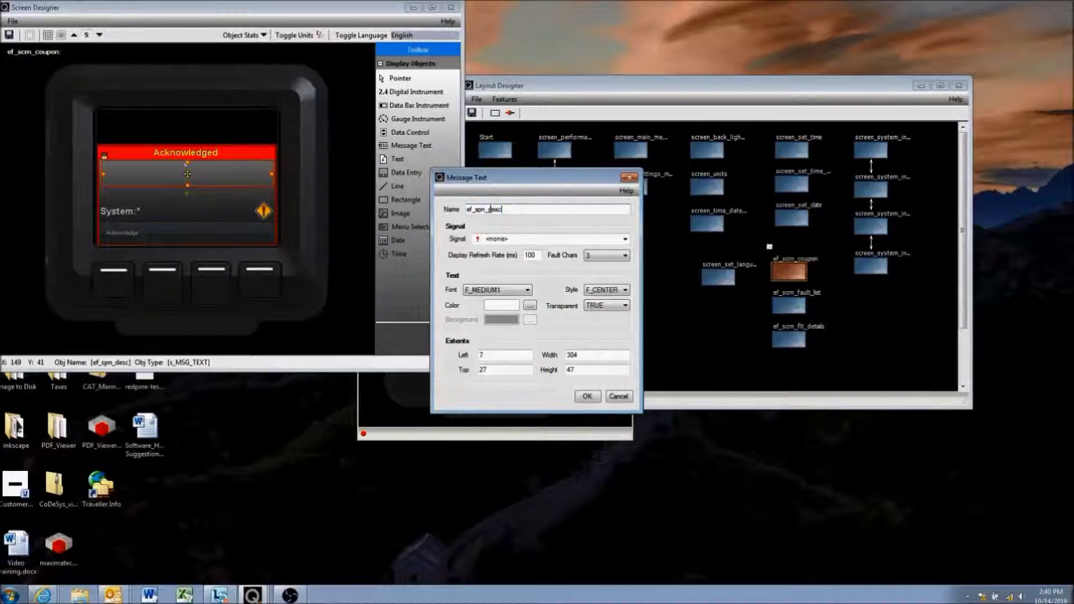
{"action": "left_click", "coordinate": [629, 178]}
Inspect the ef_fmi_text and ef_system properties, then move Layout Designer down and right.
{"action": "double_click", "coordinate": [193, 197]}
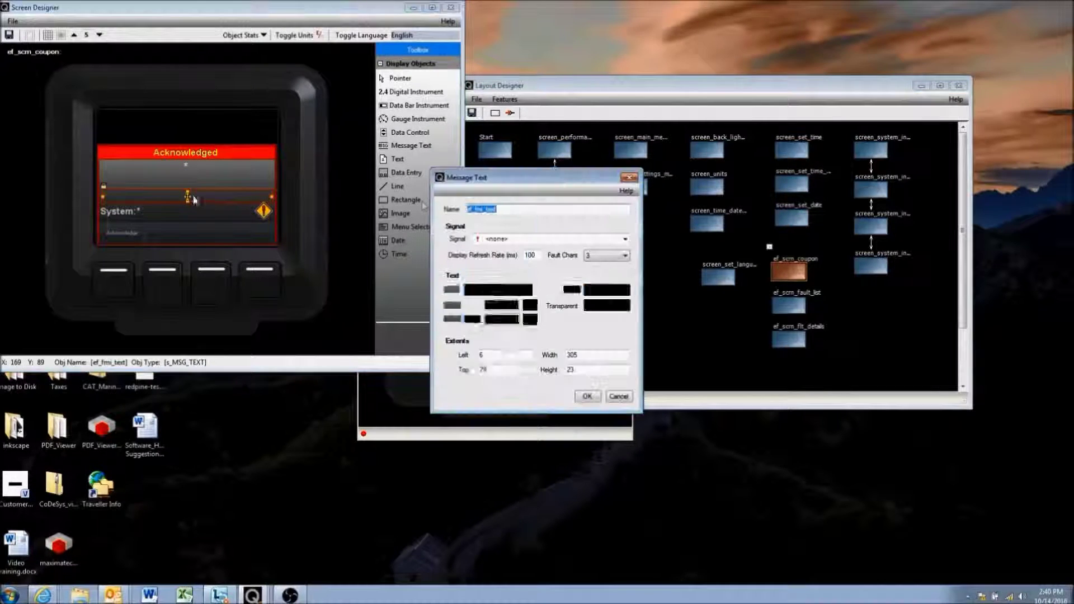
{"action": "left_click", "coordinate": [494, 209]}
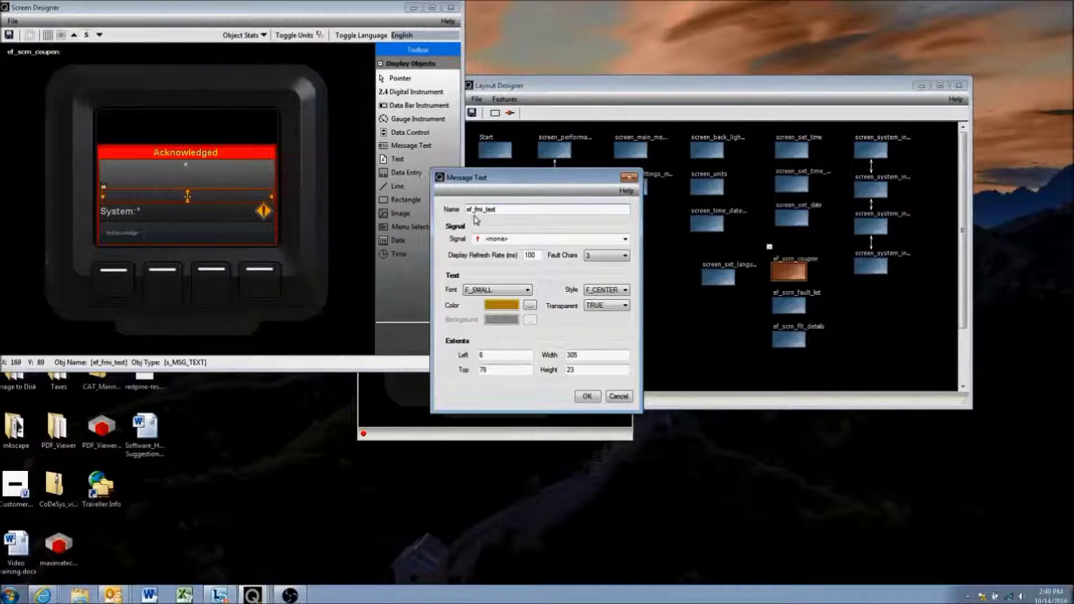
{"action": "left_click", "coordinate": [628, 178]}
{"action": "double_click", "coordinate": [150, 214]}
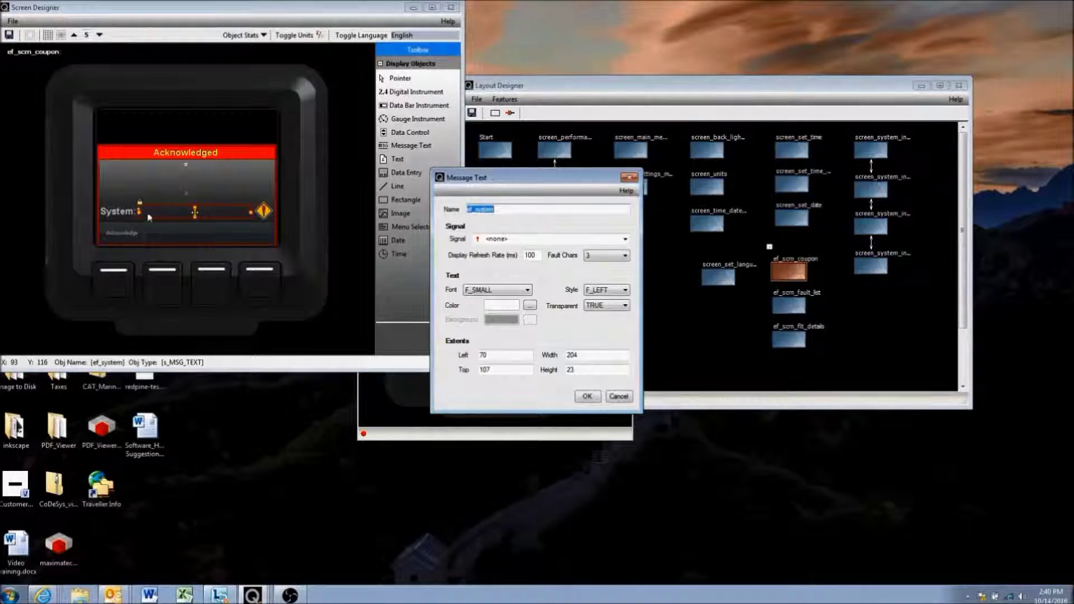
{"action": "left_click", "coordinate": [499, 210]}
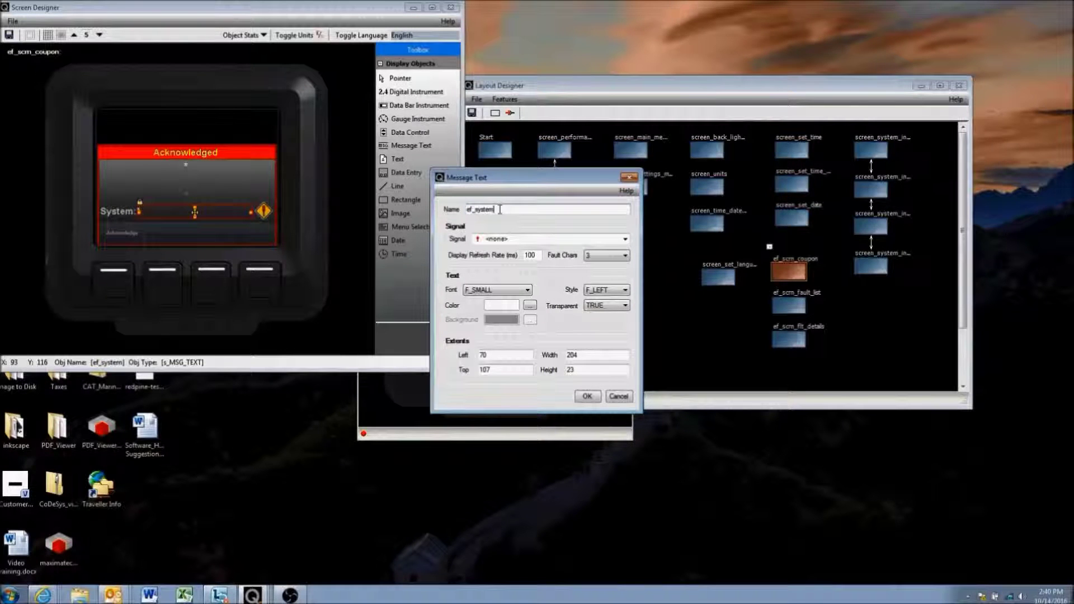
{"action": "left_click", "coordinate": [628, 178]}
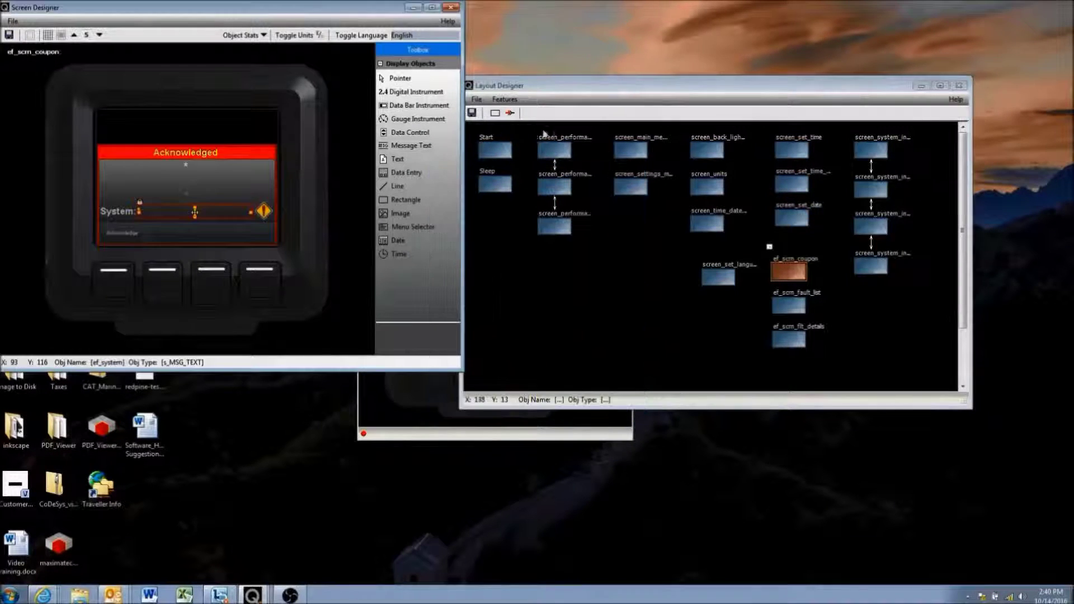
{"action": "left_click_drag", "start_coordinate": [681, 93], "coordinate": [809, 185]}
{"action": "left_click", "coordinate": [566, 178]}
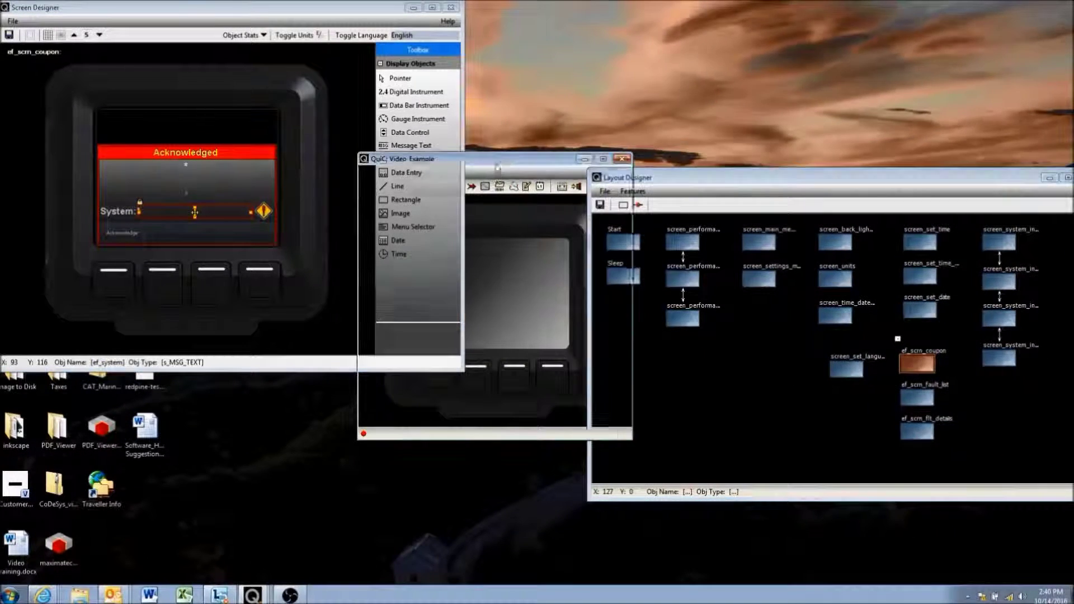
{"action": "left_click", "coordinate": [429, 186]}
{"action": "left_click", "coordinate": [585, 197]}
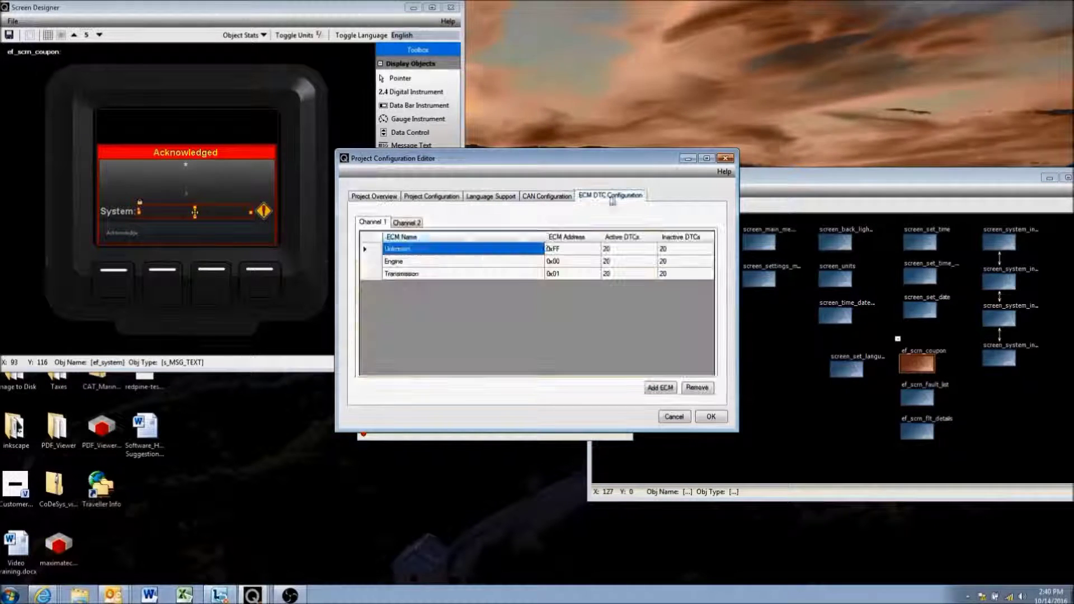
{"action": "left_click", "coordinate": [416, 262]}
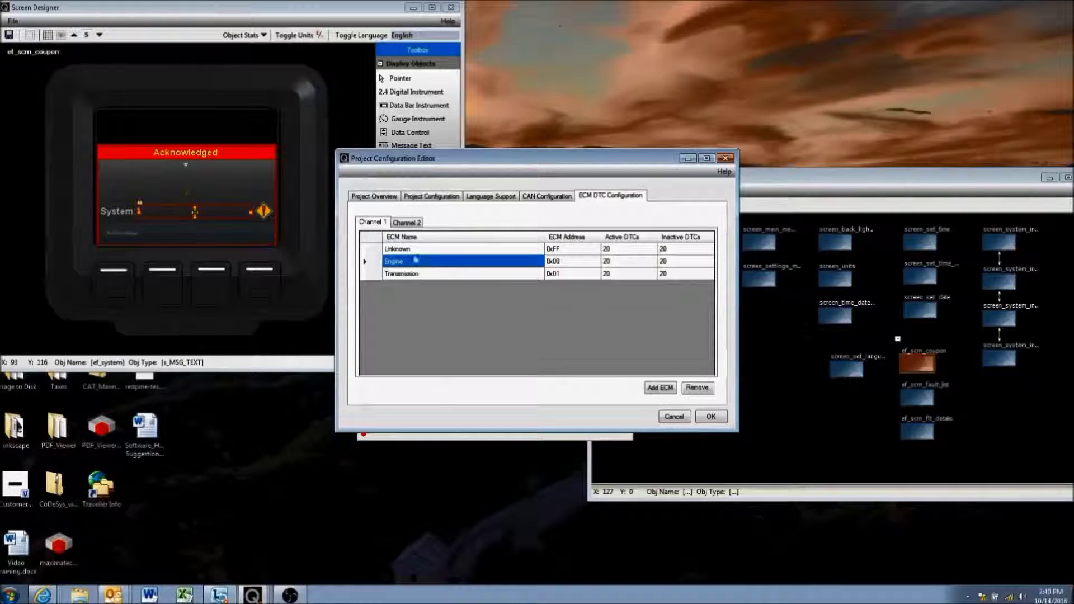
{"action": "left_click", "coordinate": [561, 263]}
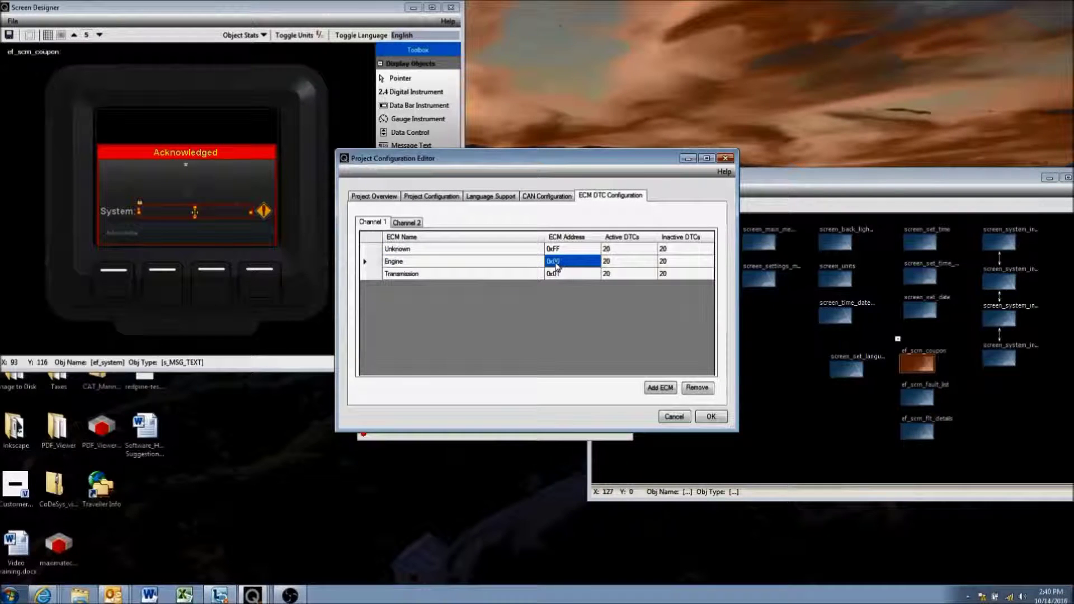
{"action": "left_click", "coordinate": [440, 265]}
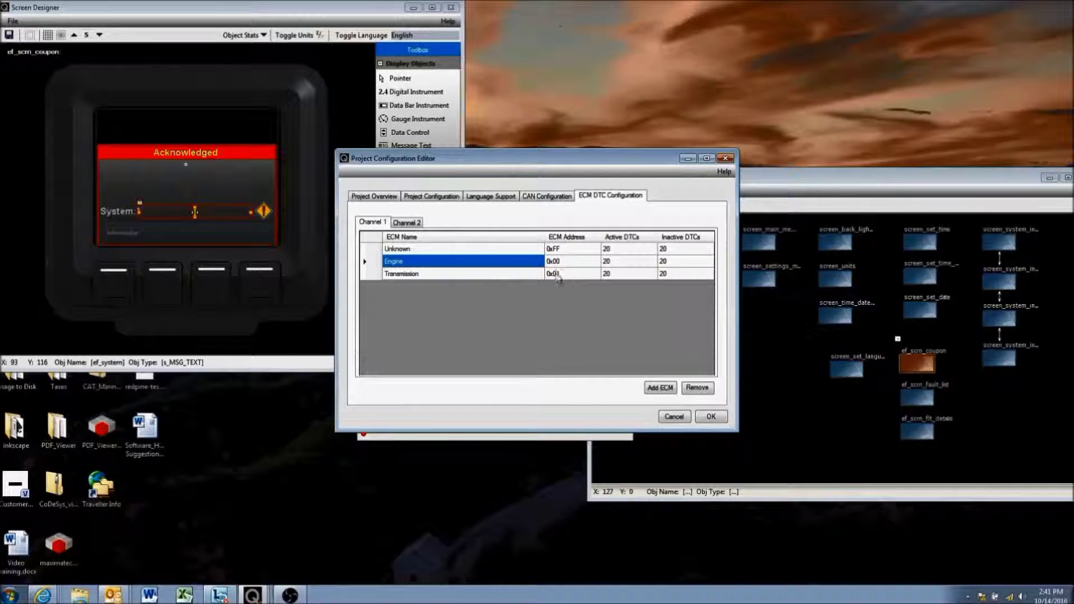
{"action": "left_click", "coordinate": [457, 278]}
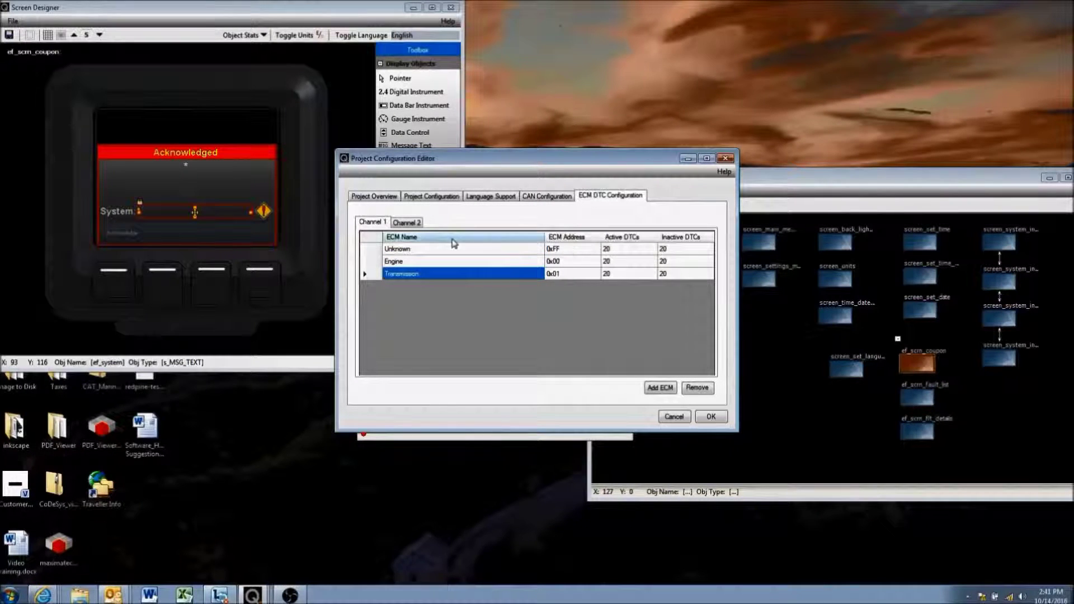
{"action": "left_click", "coordinate": [421, 250]}
Close the project configuration and the coupon designer, then open ef_scm_fault_list in Screen Designer.
{"action": "left_click", "coordinate": [710, 416]}
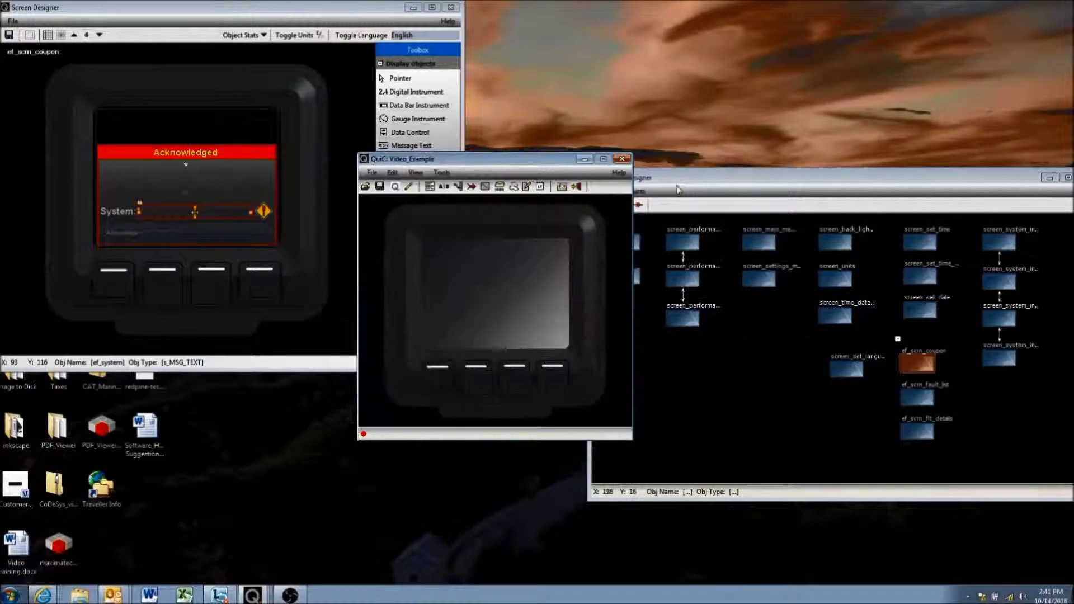
{"action": "left_click_drag", "start_coordinate": [699, 182], "coordinate": [608, 63]}
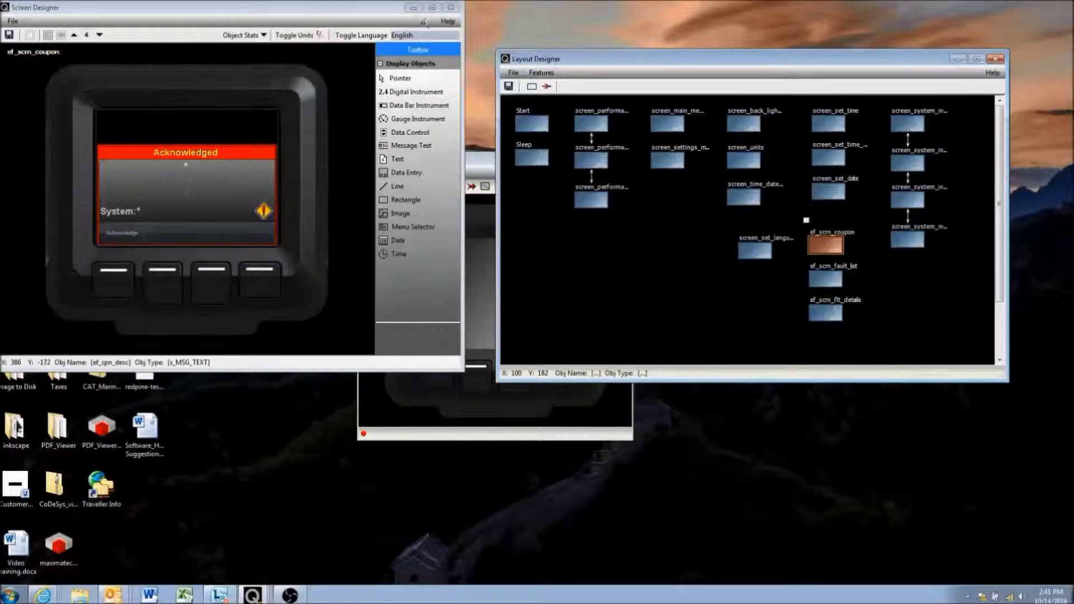
{"action": "left_click", "coordinate": [452, 8]}
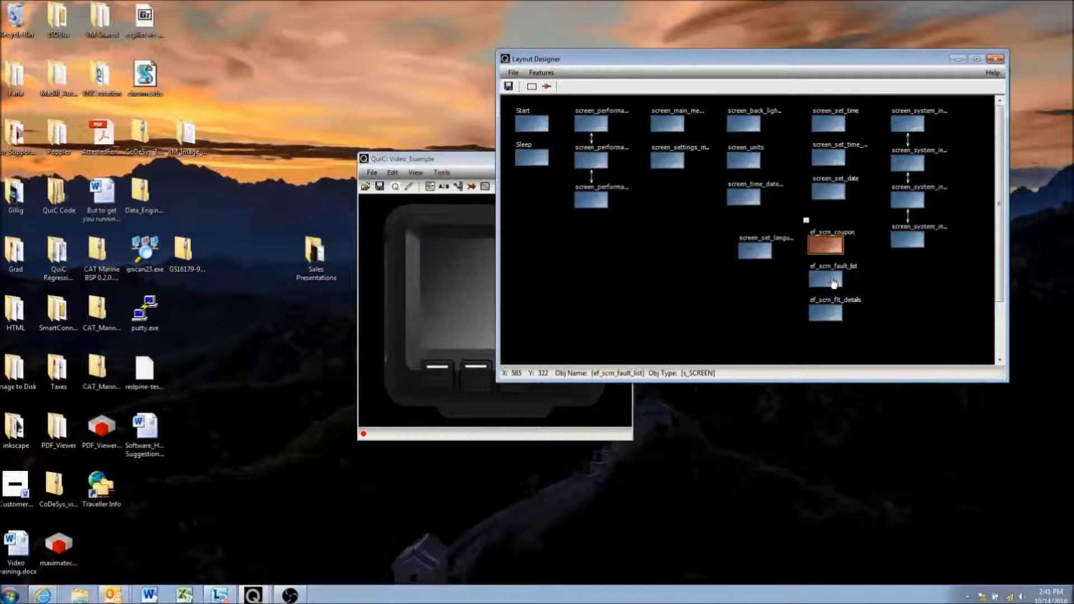
{"action": "double_click", "coordinate": [834, 282]}
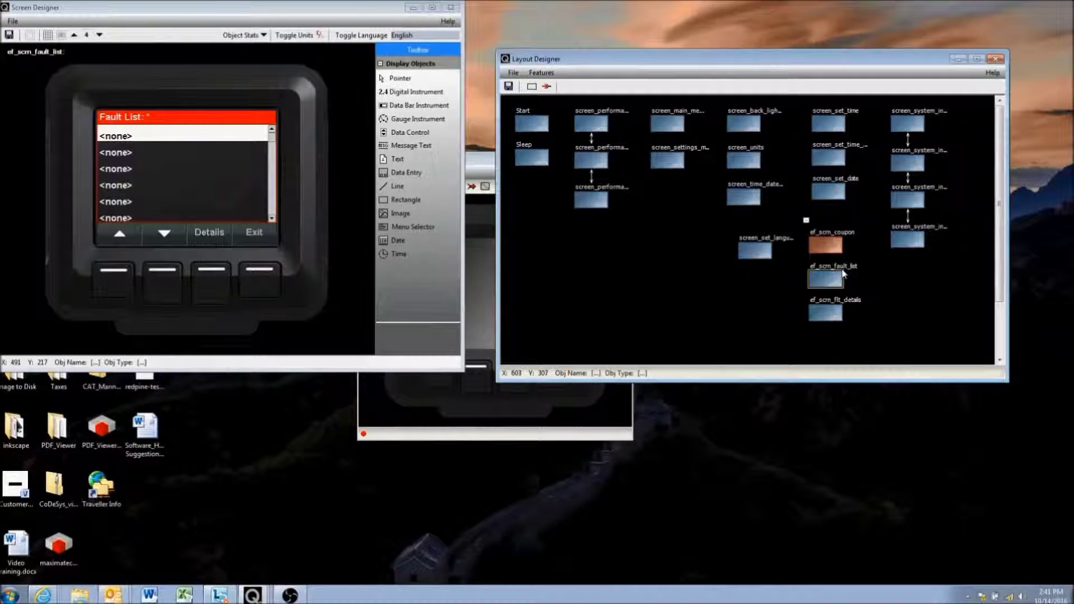
Select the fault list object, then open ef_scm_flt_details in Screen Designer.
{"action": "left_click", "coordinate": [176, 163]}
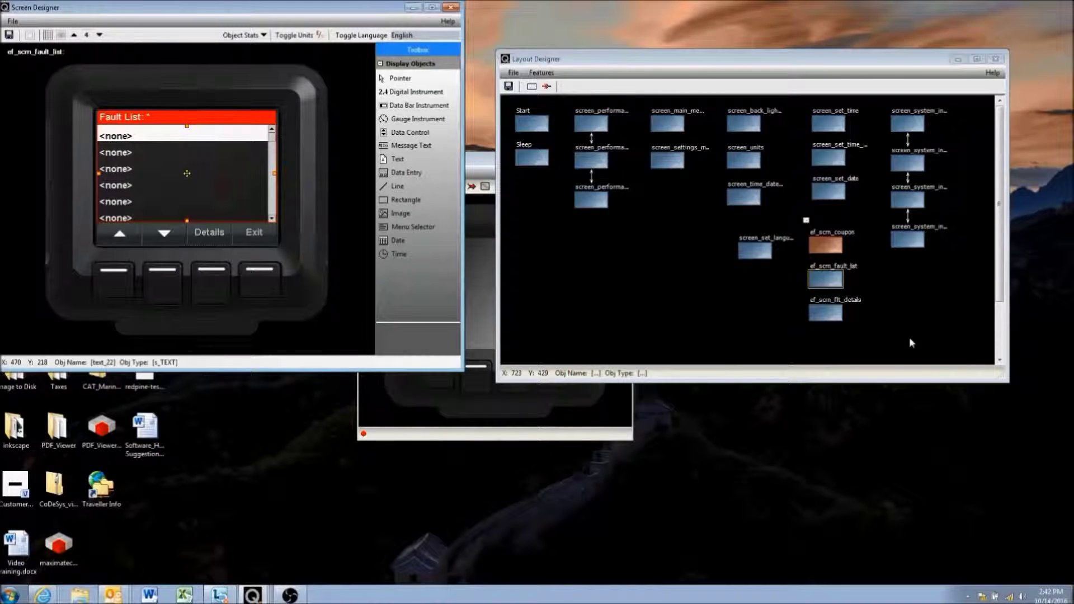
{"action": "left_click", "coordinate": [825, 312]}
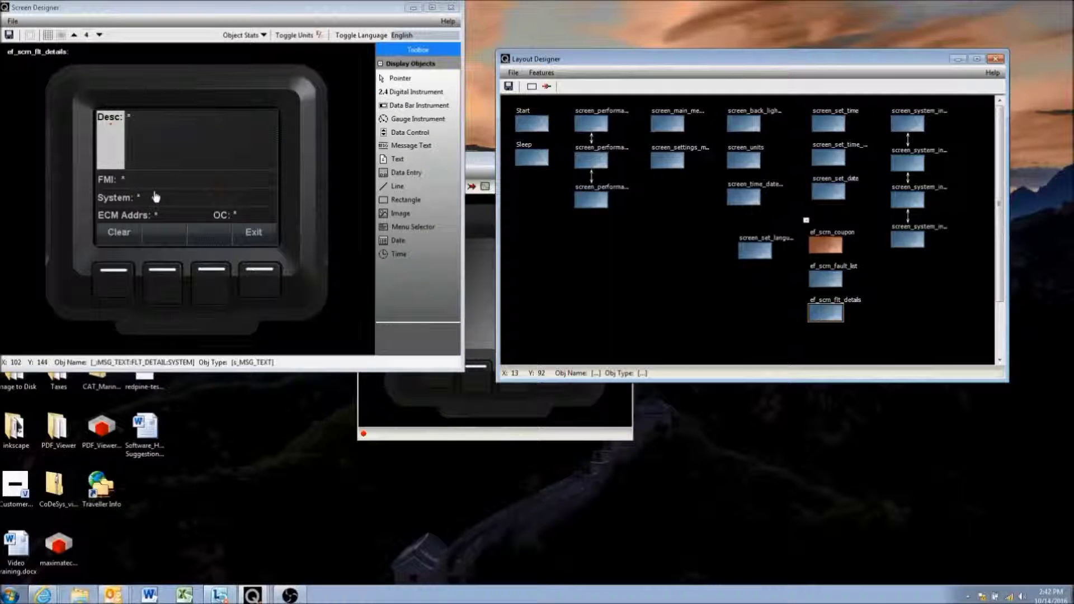
{"action": "double_click", "coordinate": [160, 120]}
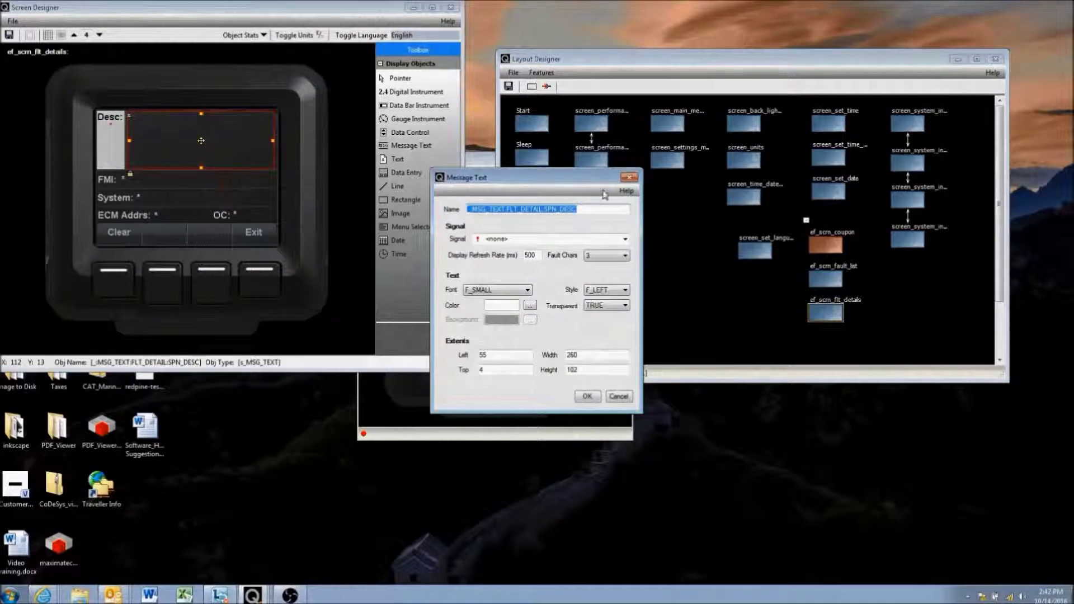
{"action": "key", "text": "Return"}
{"action": "left_click", "coordinate": [155, 185]}
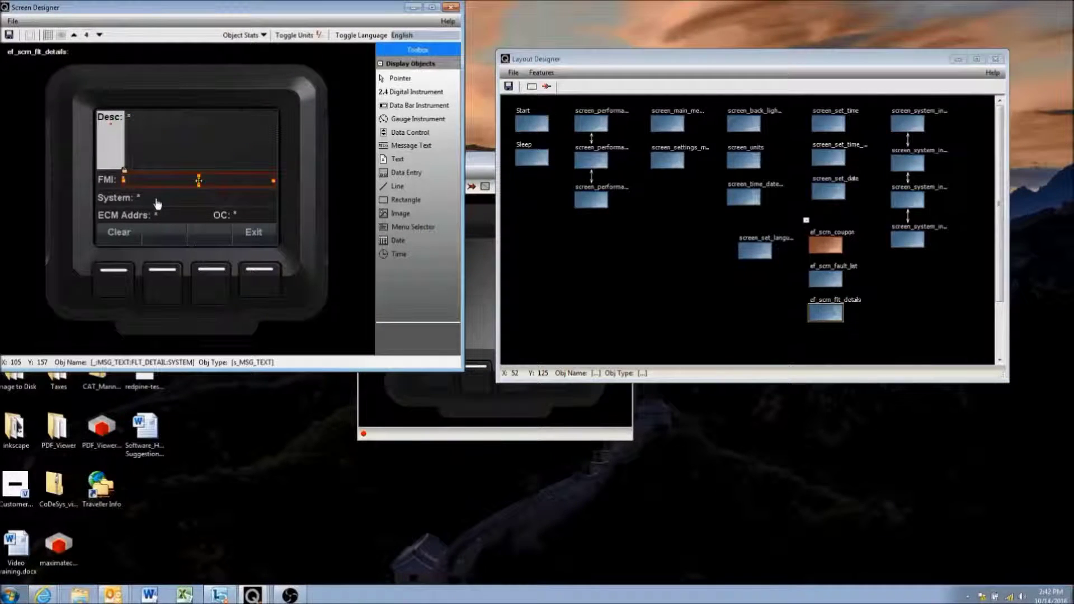
{"action": "left_click", "coordinate": [158, 203]}
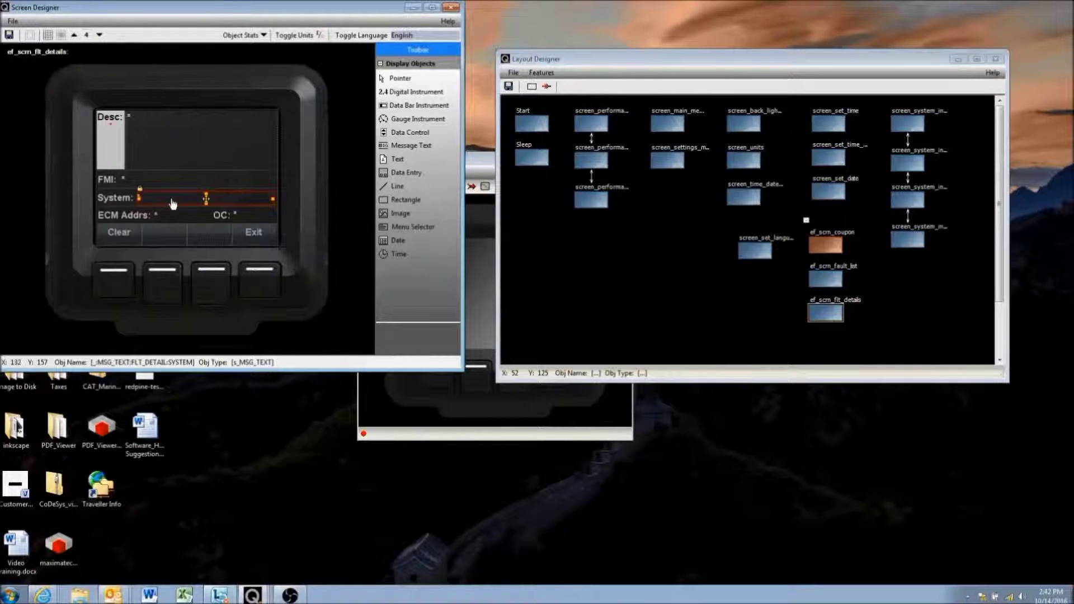
{"action": "left_click", "coordinate": [175, 223]}
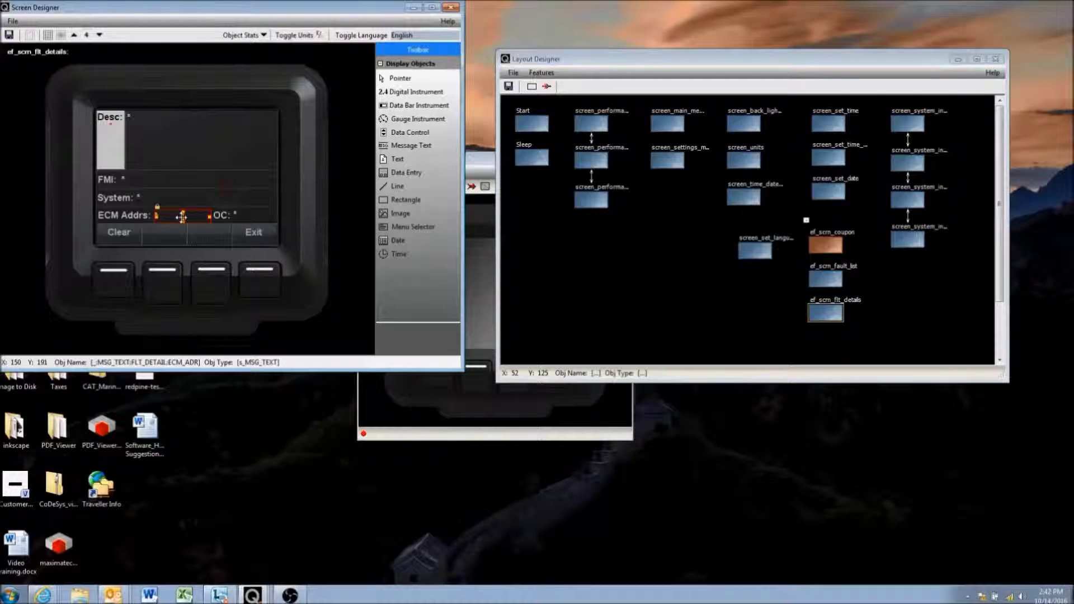